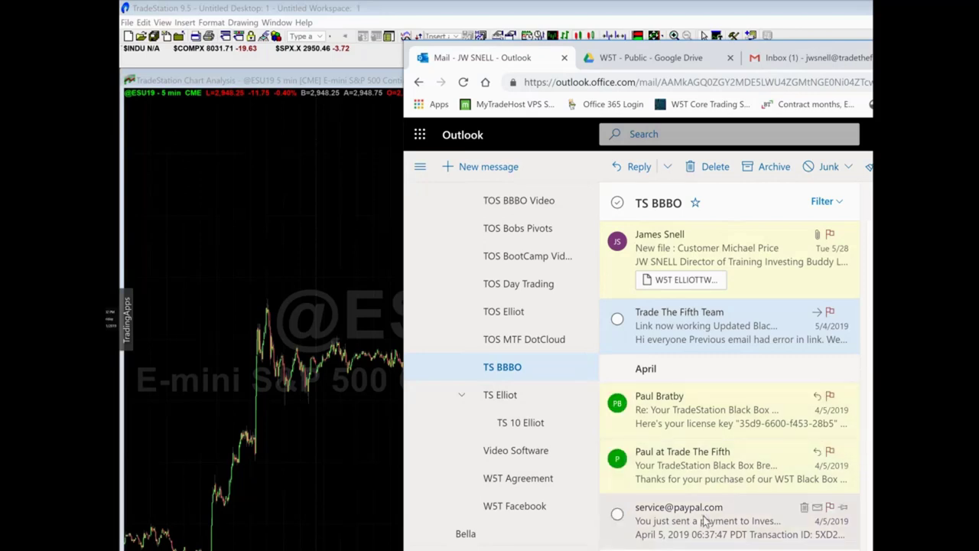
Step: Read the Black Box purchase confirmation and updated-link emails, then return to the TradeStation chart
left_click(704, 469)
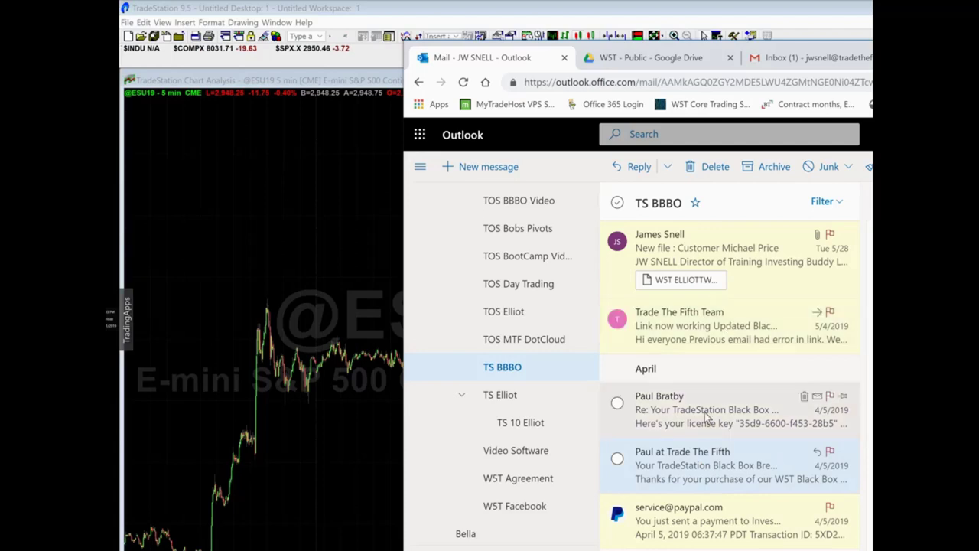
left_click(698, 338)
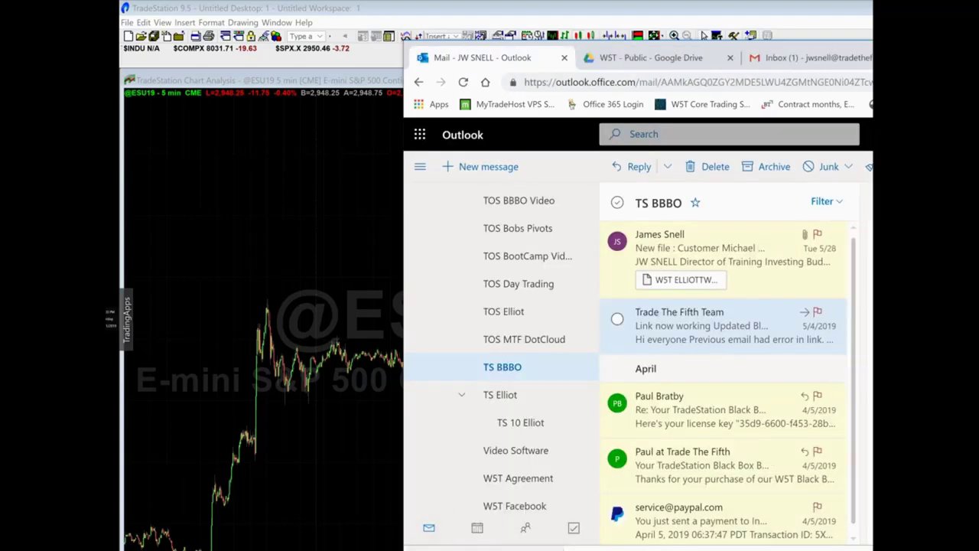
key("alt+Tab")
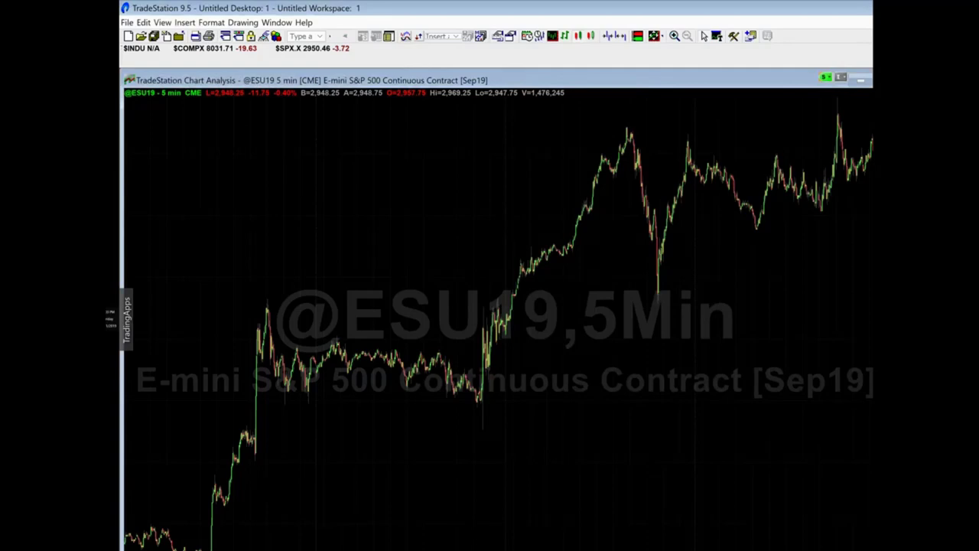
Step: Complete the W5T technique import, choosing Yes to all to replace existing functions
left_click(721, 417)
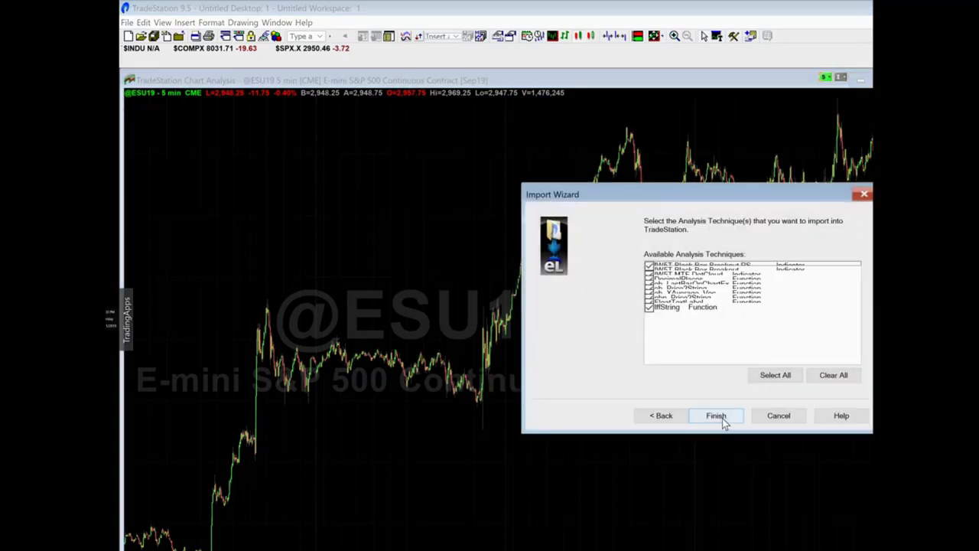
left_click(725, 423)
left_click(738, 349)
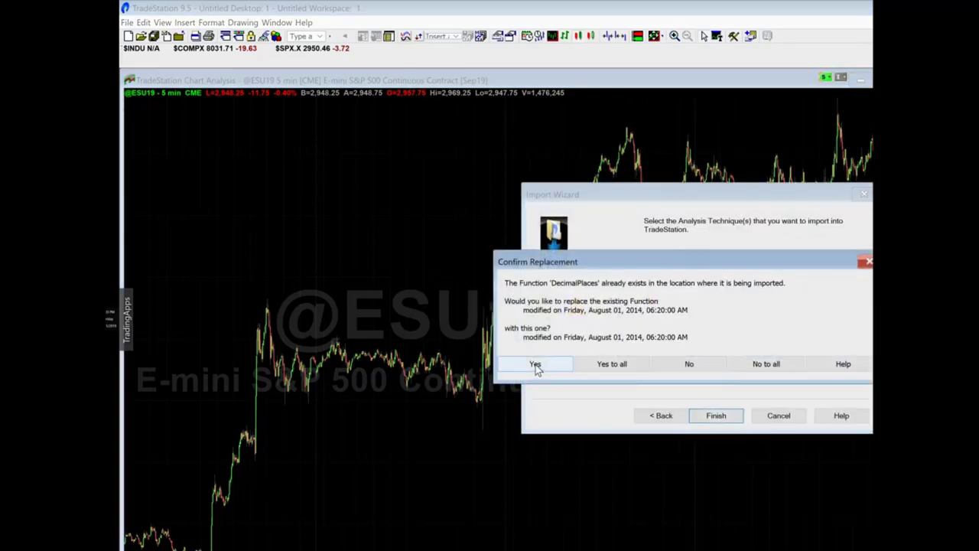
left_click(631, 365)
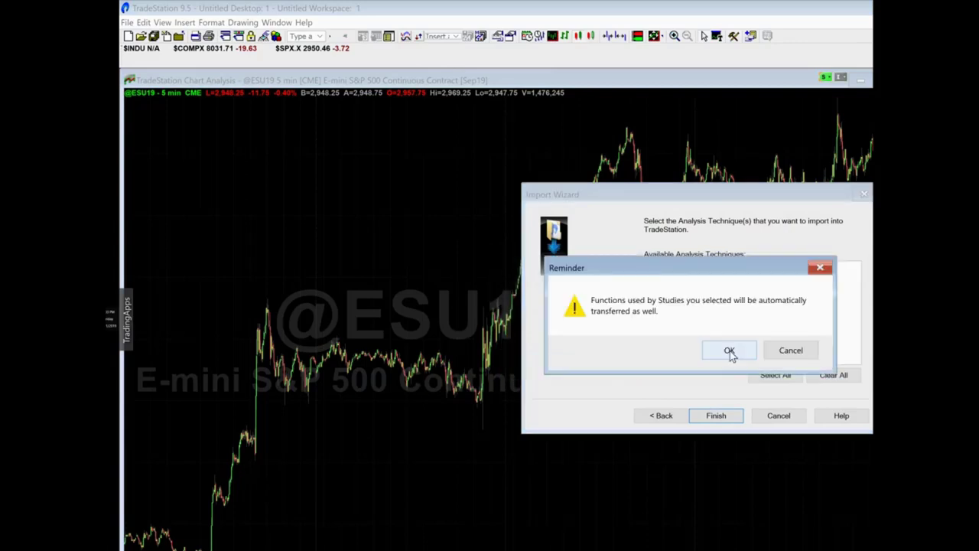
left_click(729, 351)
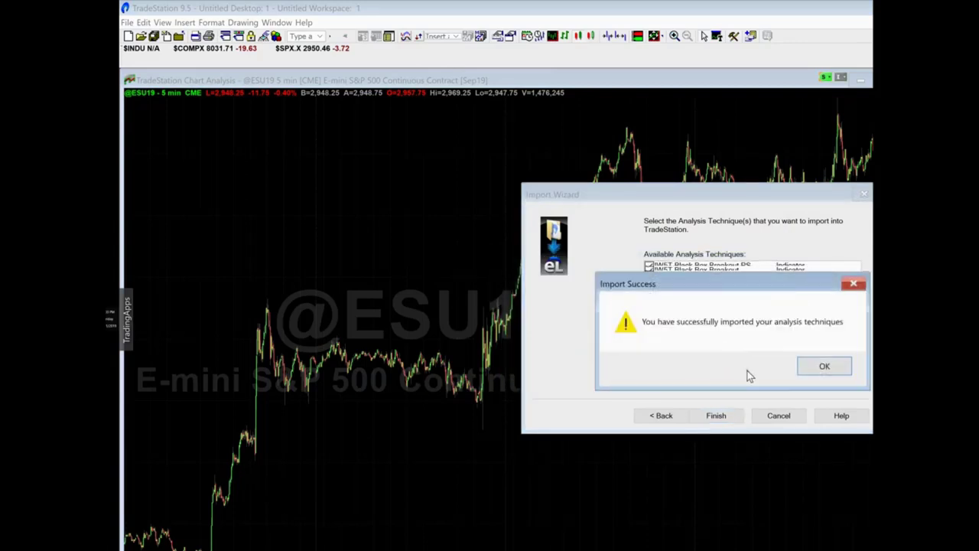
left_click(826, 365)
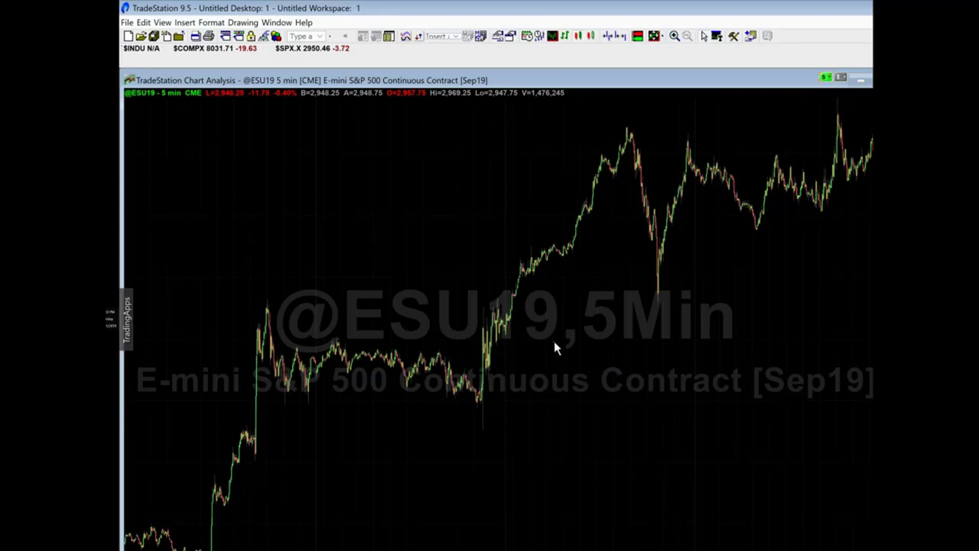
Step: Launch the Import/Export Wizard from Insert Analysis Technique and choose Import EasyLanguage file (ELD, ELS or ELA)
right_click(560, 344)
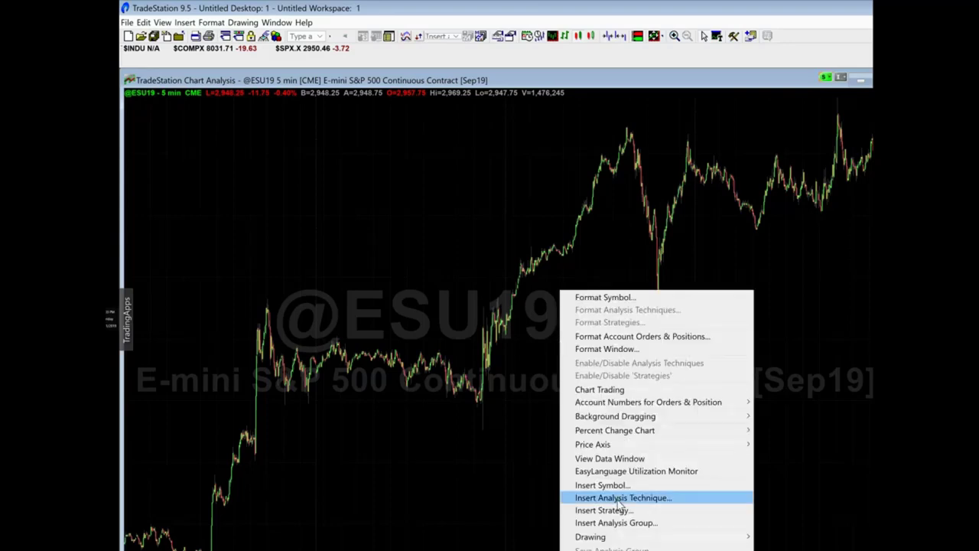
left_click(620, 499)
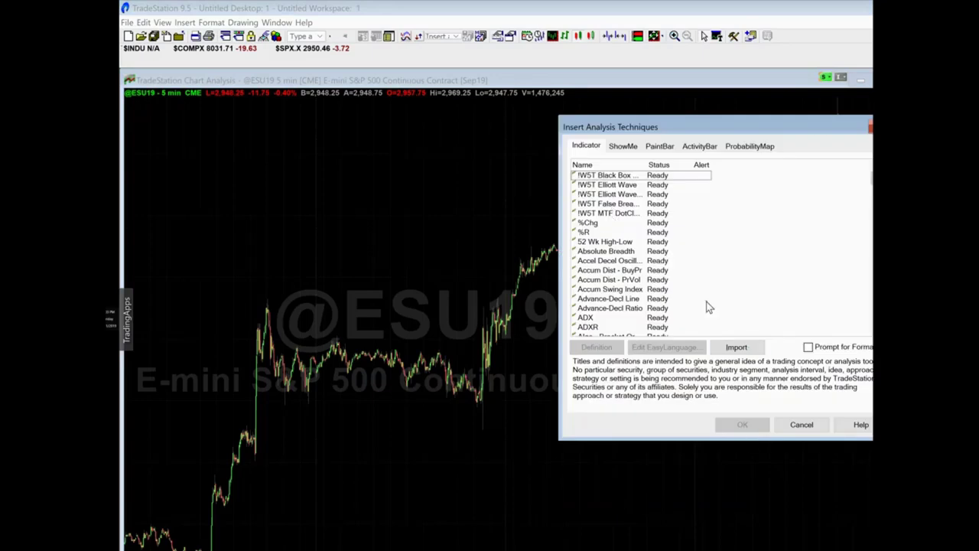
left_click(736, 347)
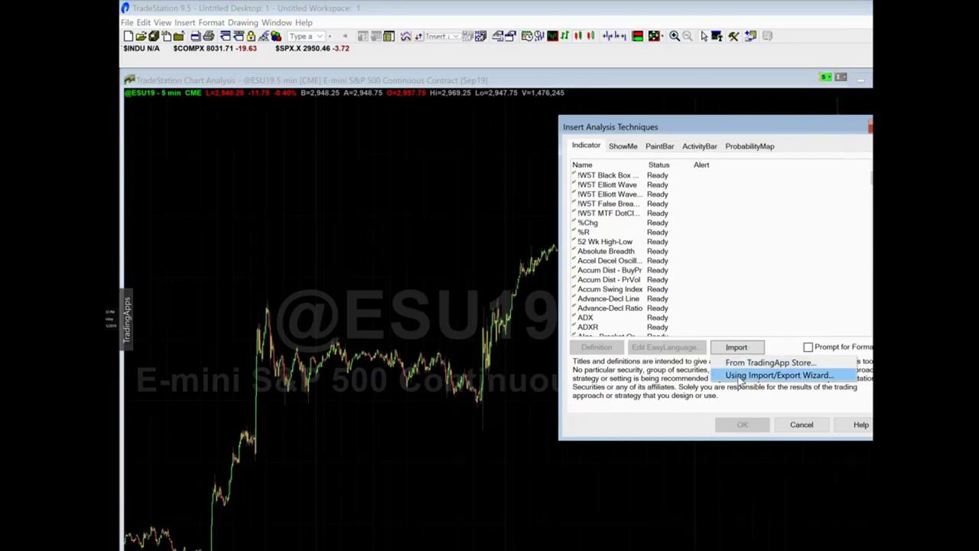
left_click(740, 379)
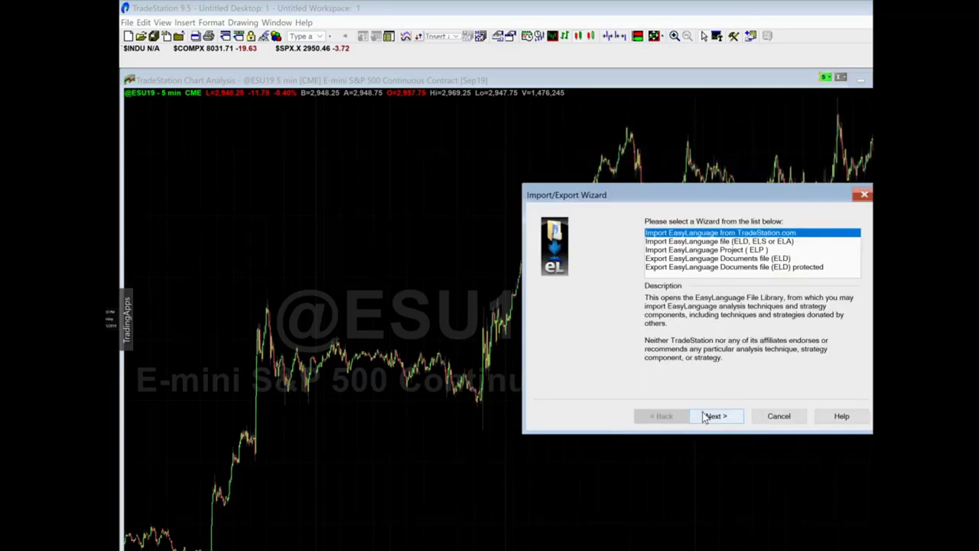
left_click(707, 241)
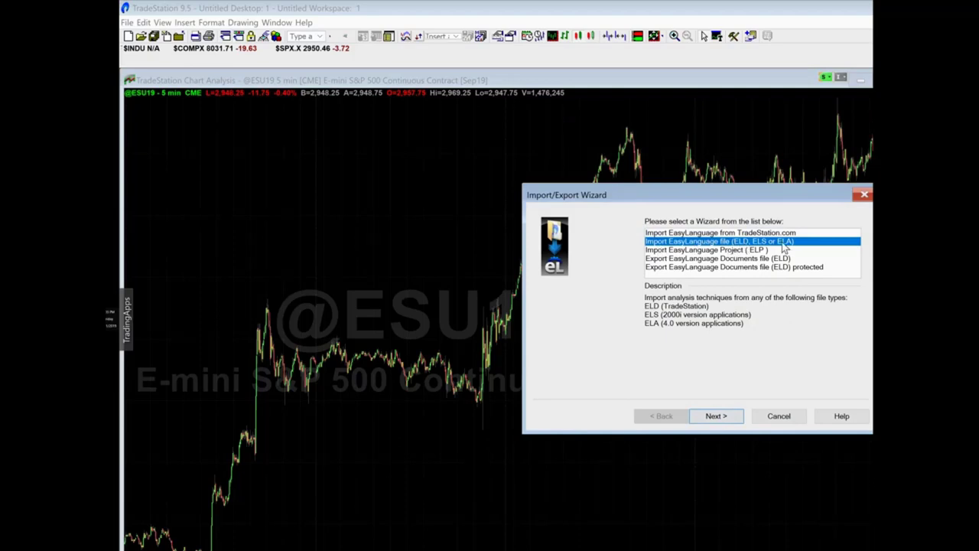
left_click(717, 416)
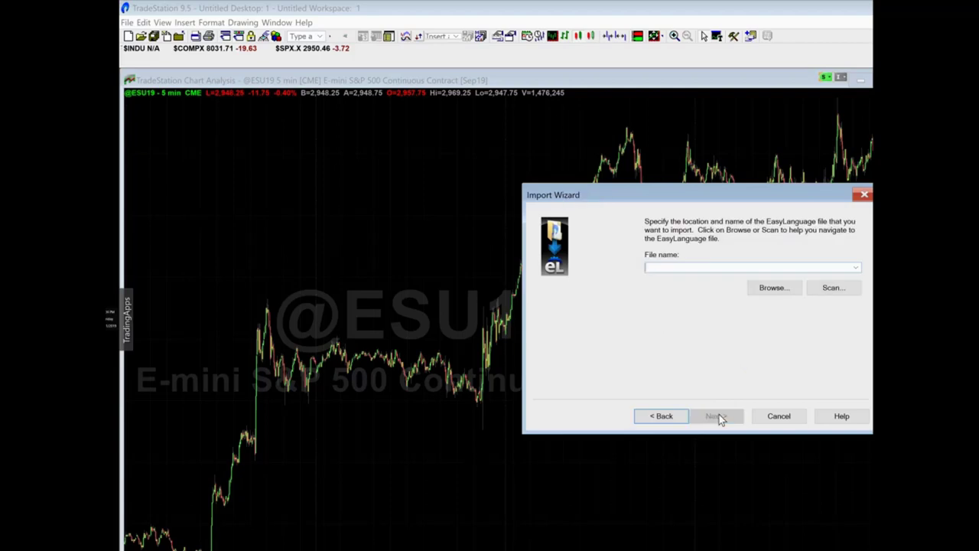
Step: Browse to This PC > Downloads and select the W5T BLACK BOX BREAKOUT V3 (PROTECTED) file
left_click(770, 288)
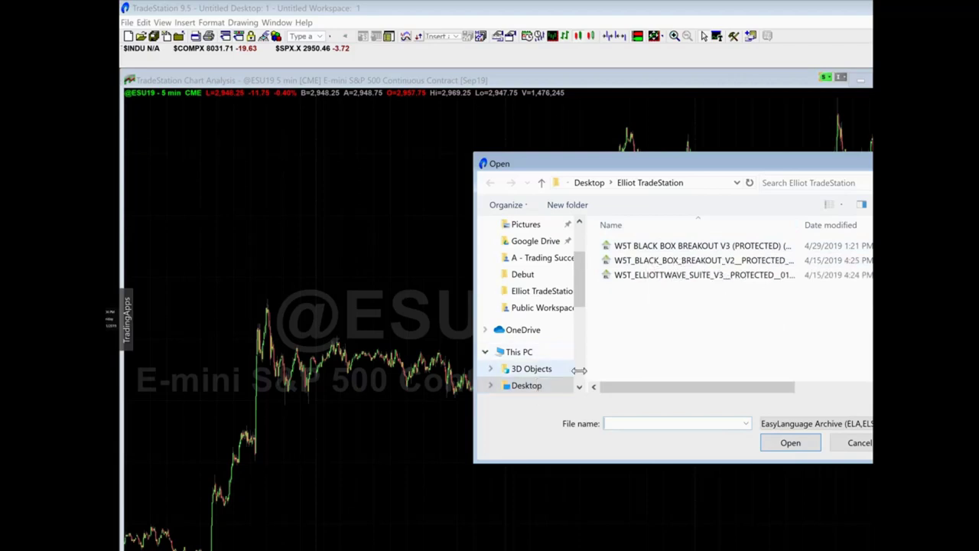
left_click_drag(585, 312, 585, 264)
left_click(540, 269)
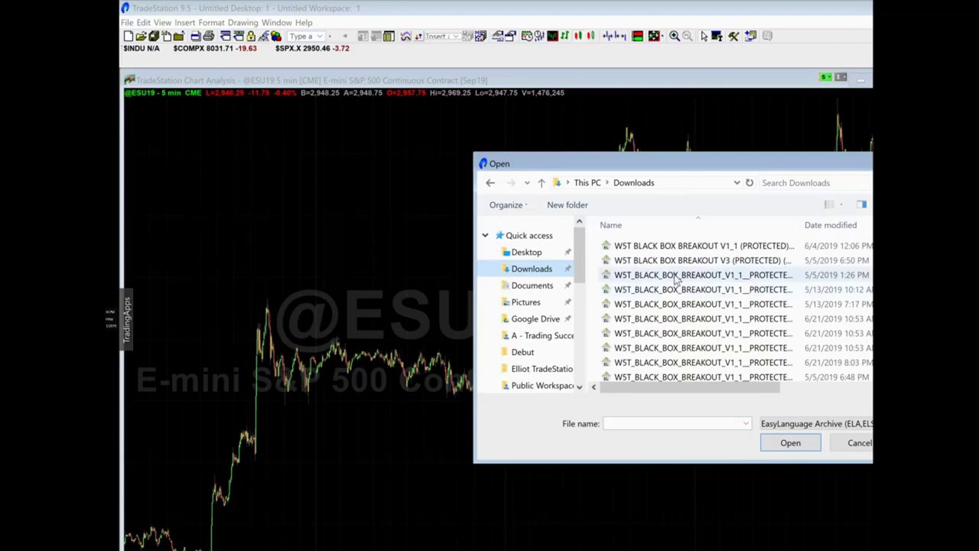
scroll(547, 337, "down", 1)
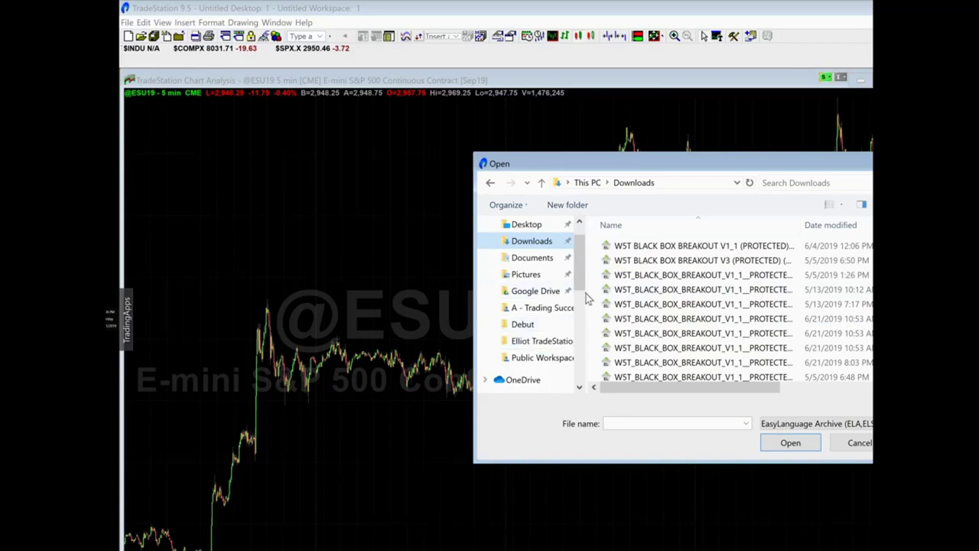
left_click(526, 224)
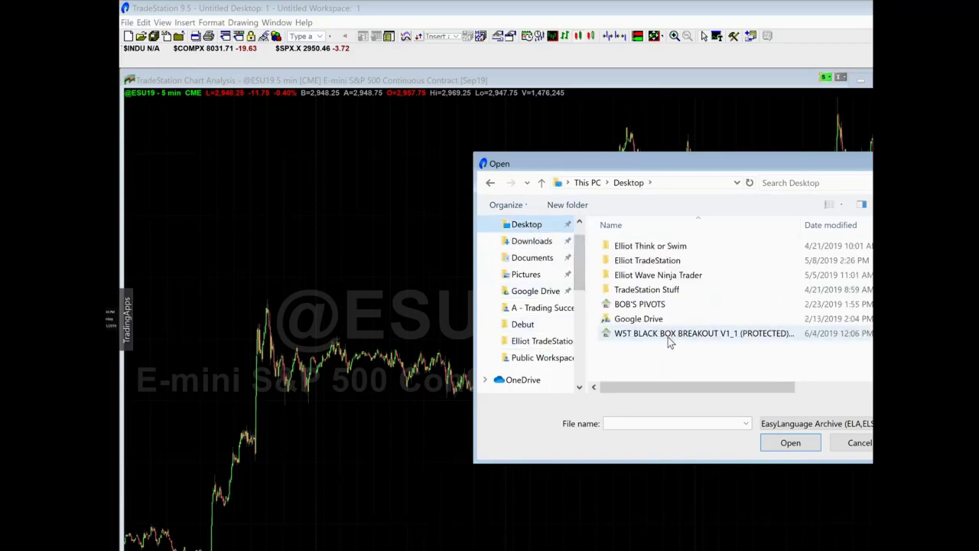
left_click_drag(733, 377, 700, 377)
scroll(557, 262, "up", 1)
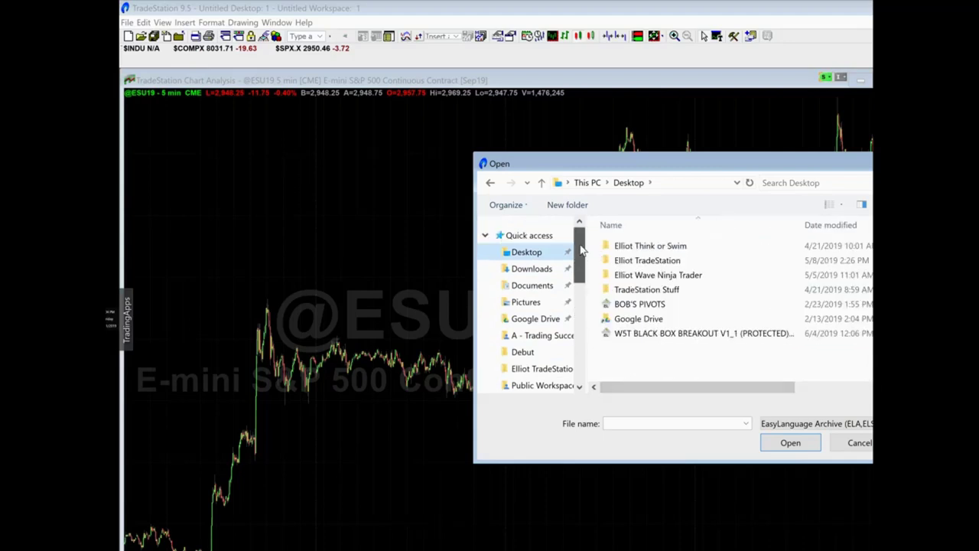
left_click(539, 269)
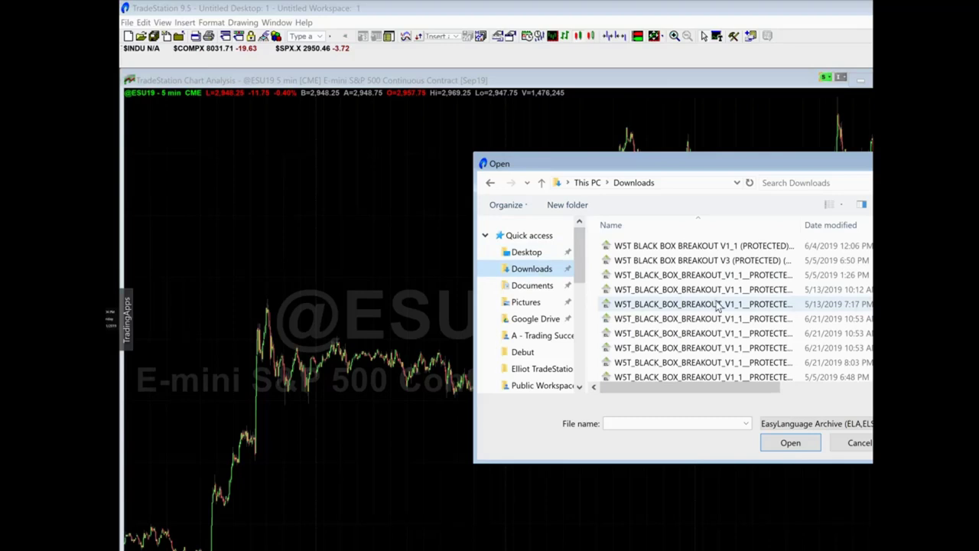
double_click(701, 260)
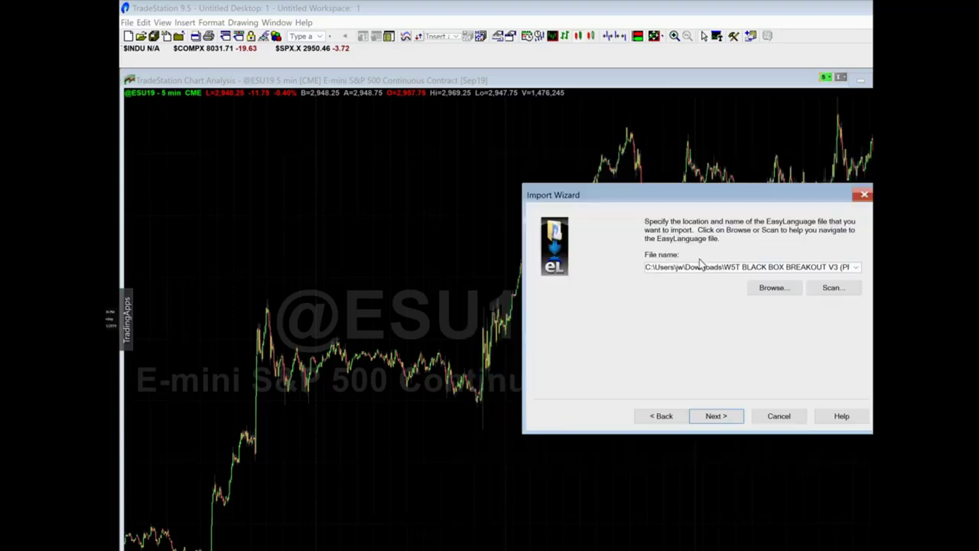
Step: Import the V3 analysis techniques, replacing all existing functions, and acknowledge the success message
left_click(725, 421)
left_click(724, 420)
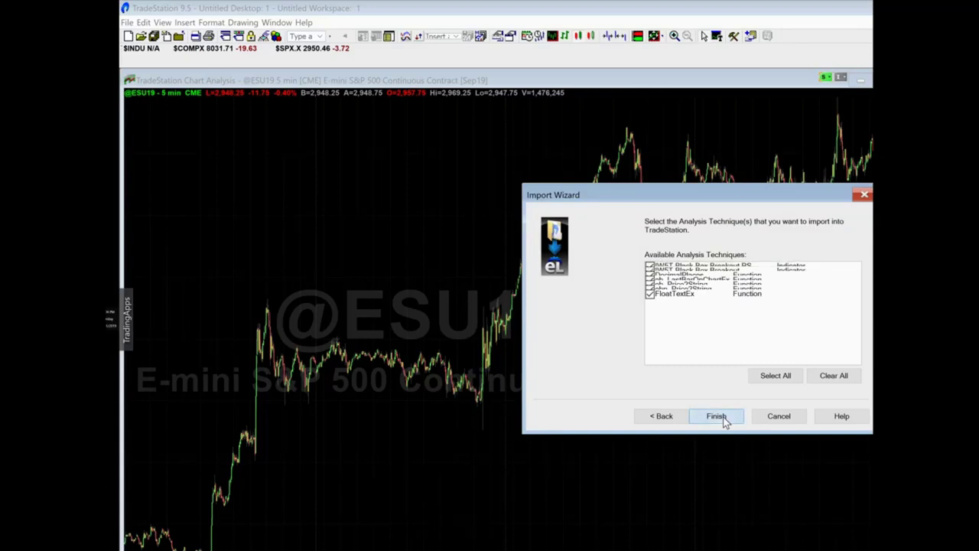
left_click(725, 418)
left_click(738, 350)
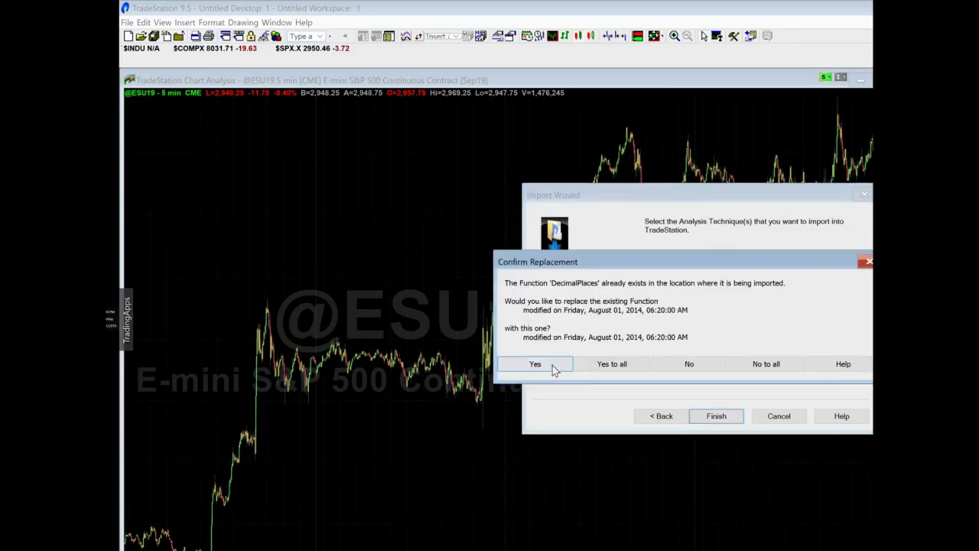
left_click(612, 361)
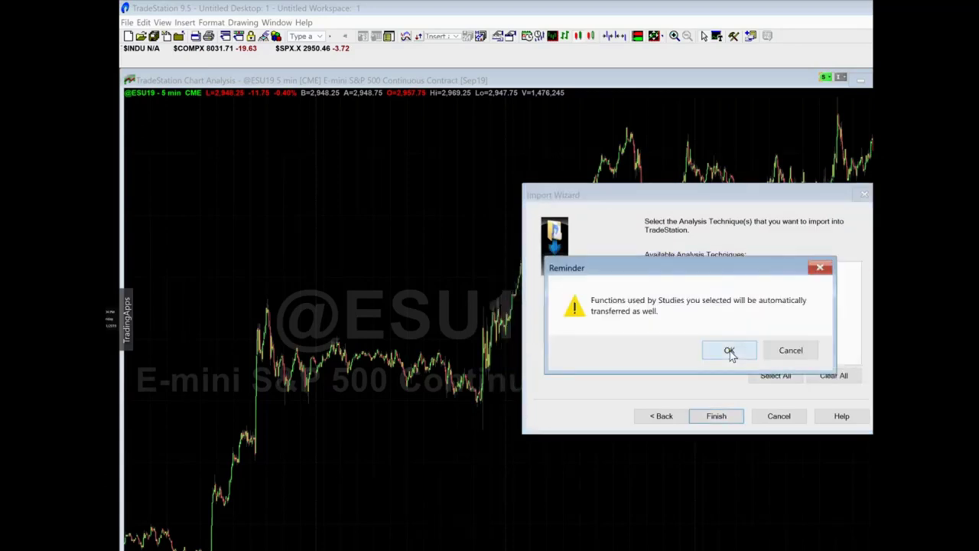
left_click(729, 352)
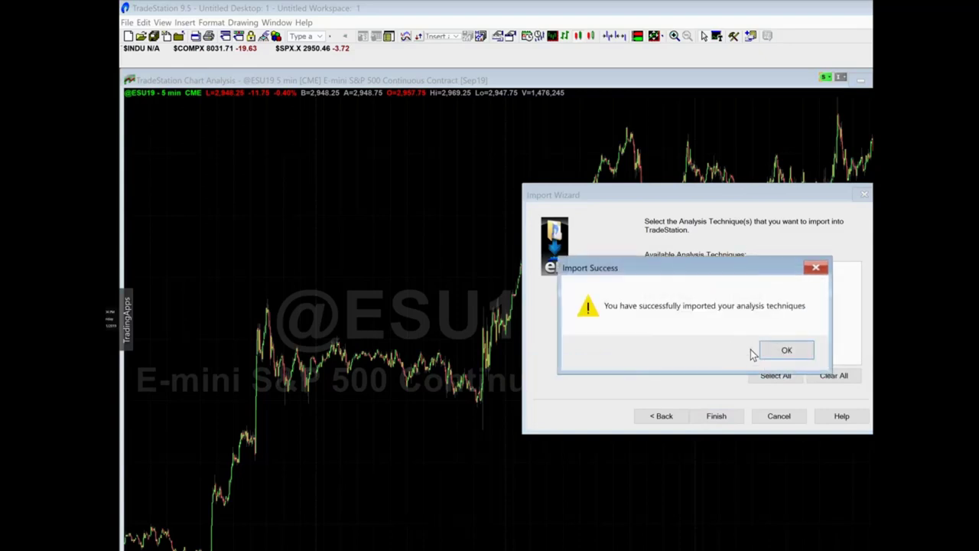
left_click(762, 352)
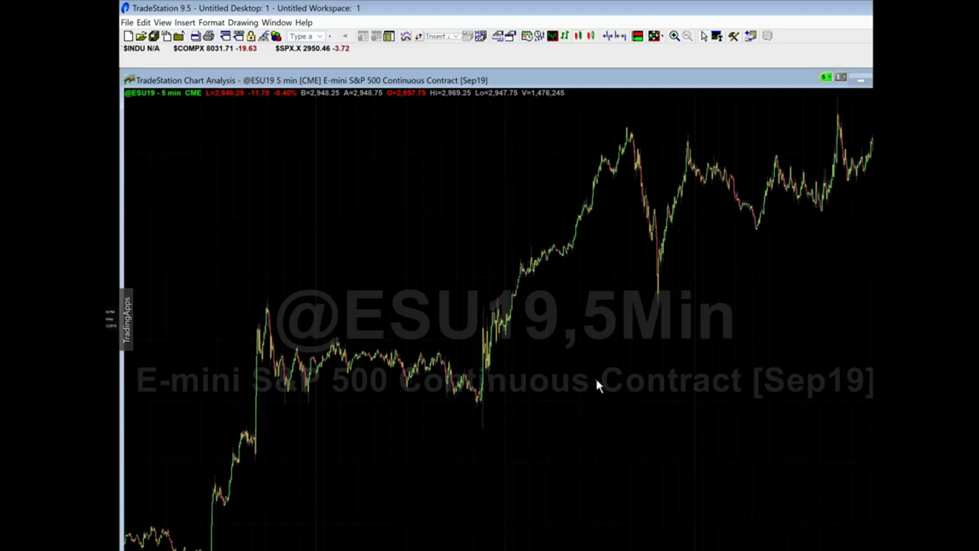
Step: Insert the !W5T Black Box Breakout and !W5T MTF DotCloud indicators, then close the Events Log
right_click(557, 346)
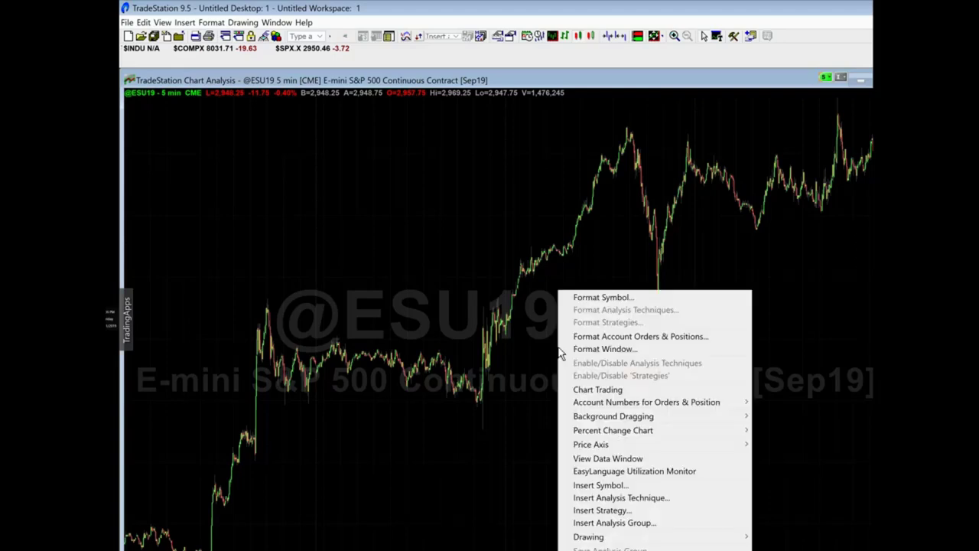
left_click(633, 500)
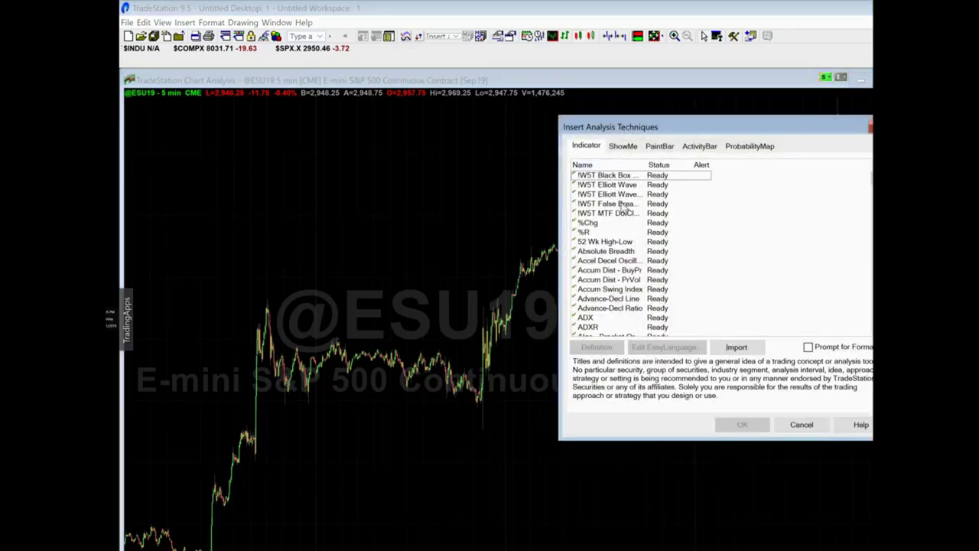
left_click(621, 177)
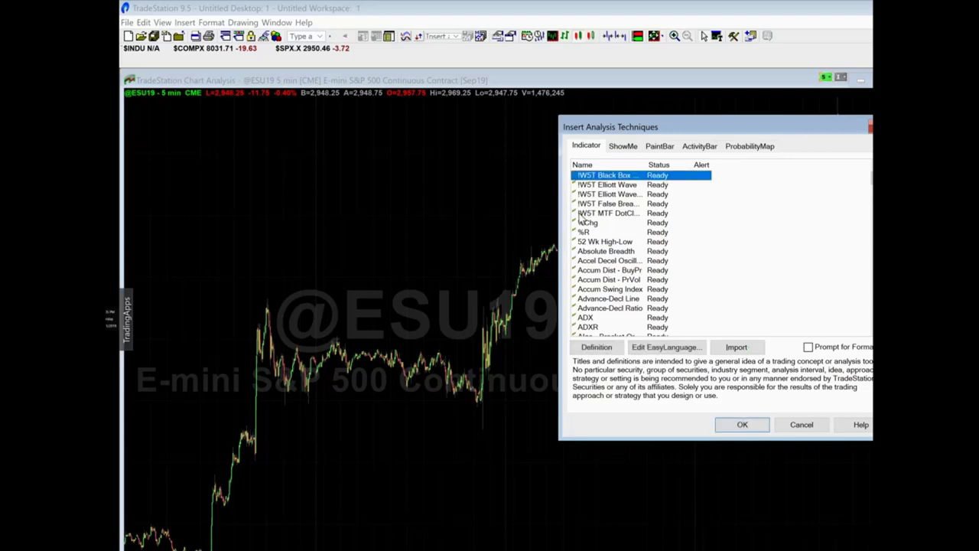
left_click(595, 215, "ctrl")
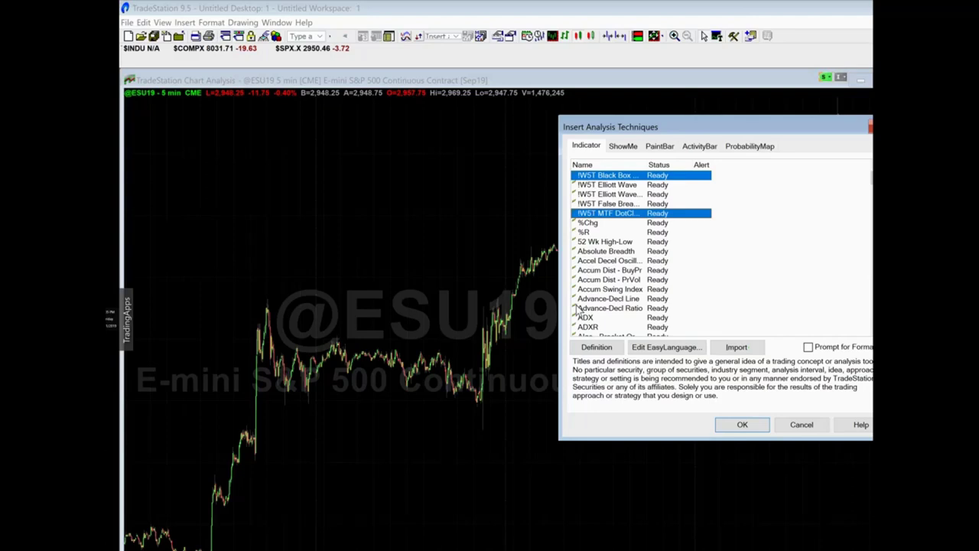
left_click(741, 425)
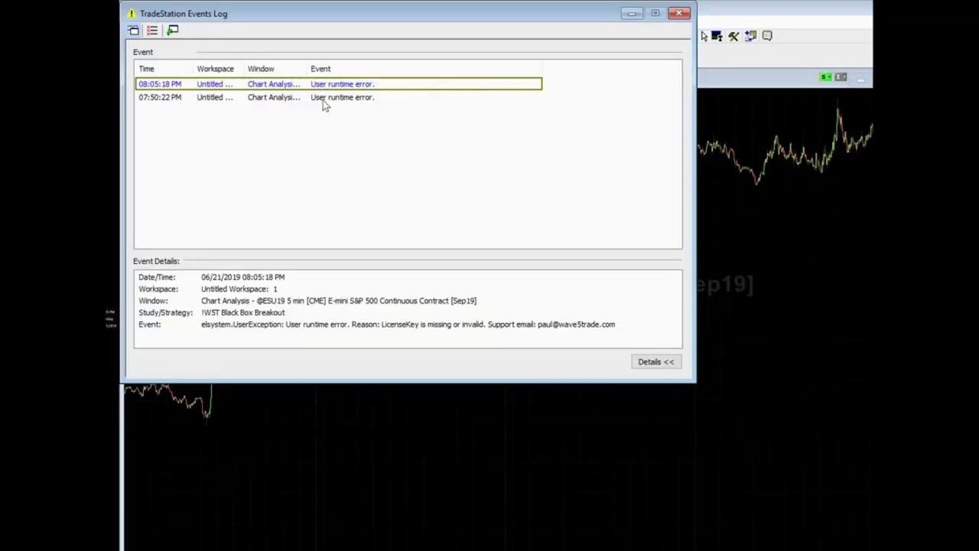
left_click(683, 13)
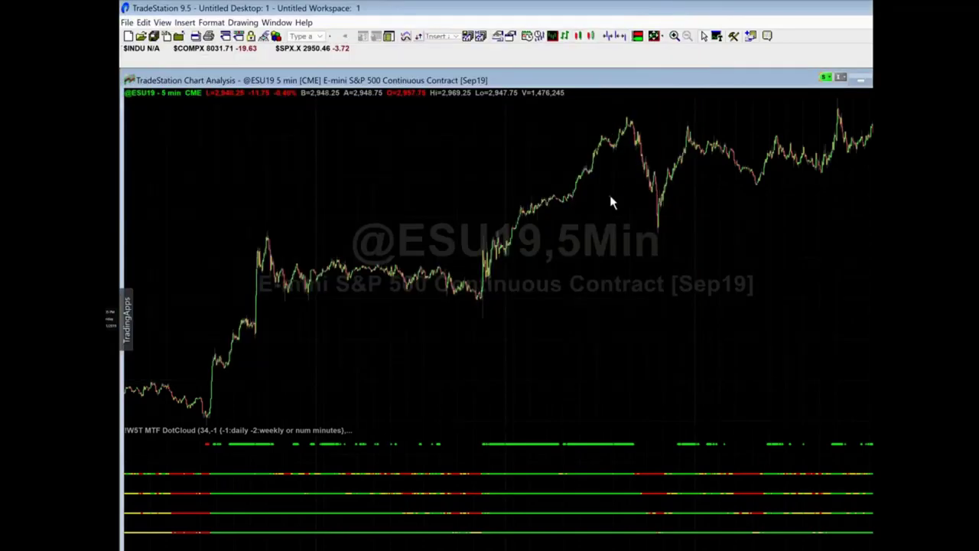
Step: Maximize the chart and switch the Black Box Breakout indicator's status on in Format Analysis Techniques
right_click(565, 246)
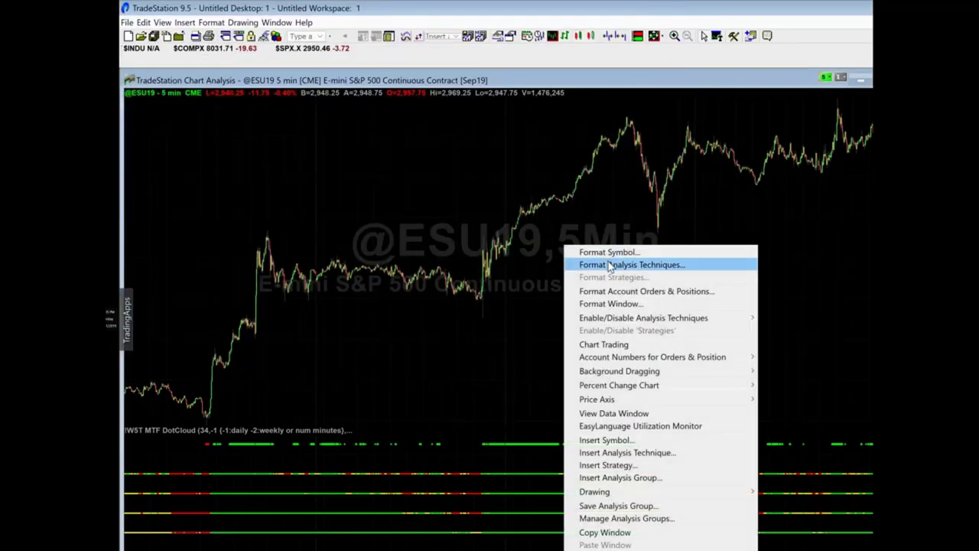
left_click(582, 234)
double_click(583, 234)
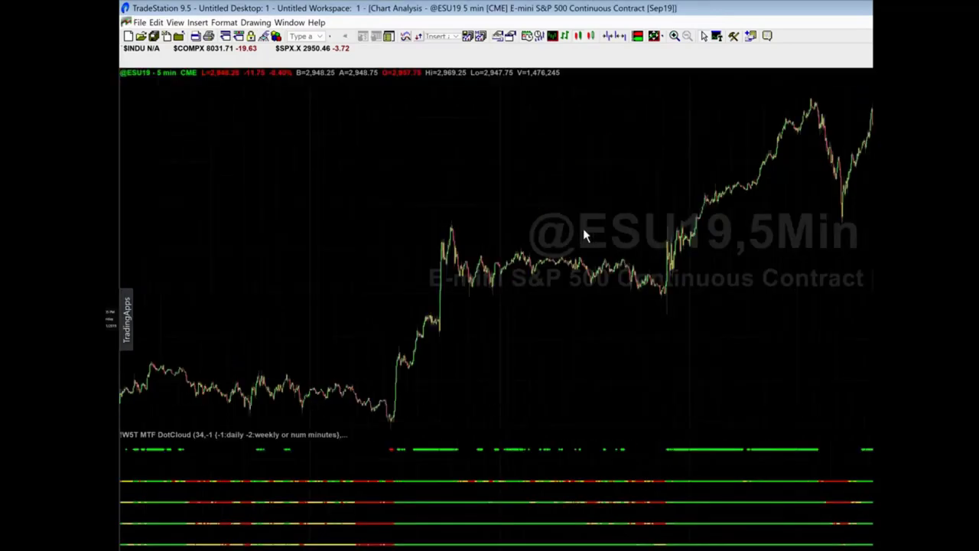
right_click(583, 231)
left_click(596, 246)
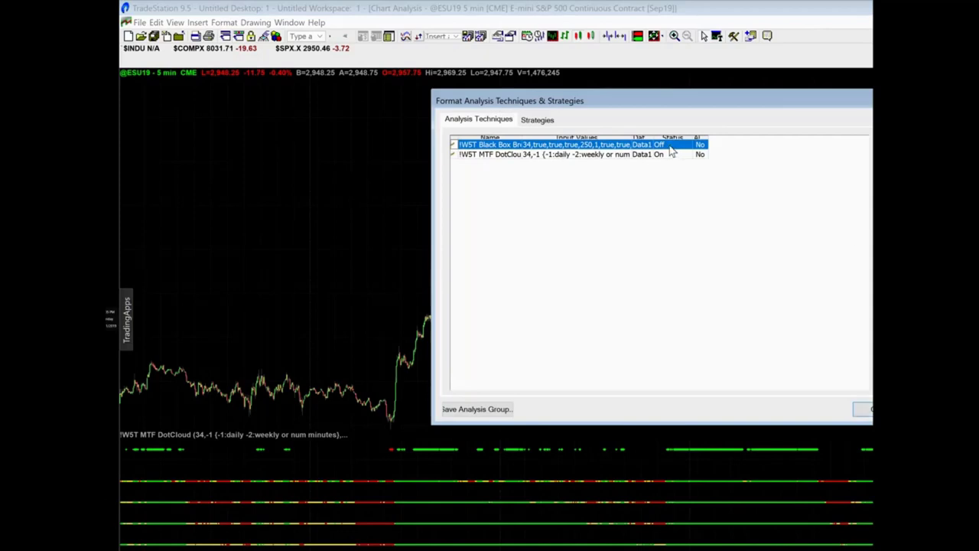
left_click(872, 169)
Step: Replace the Black Box Breakout LicenseKey input with the new licence key
left_click(862, 409)
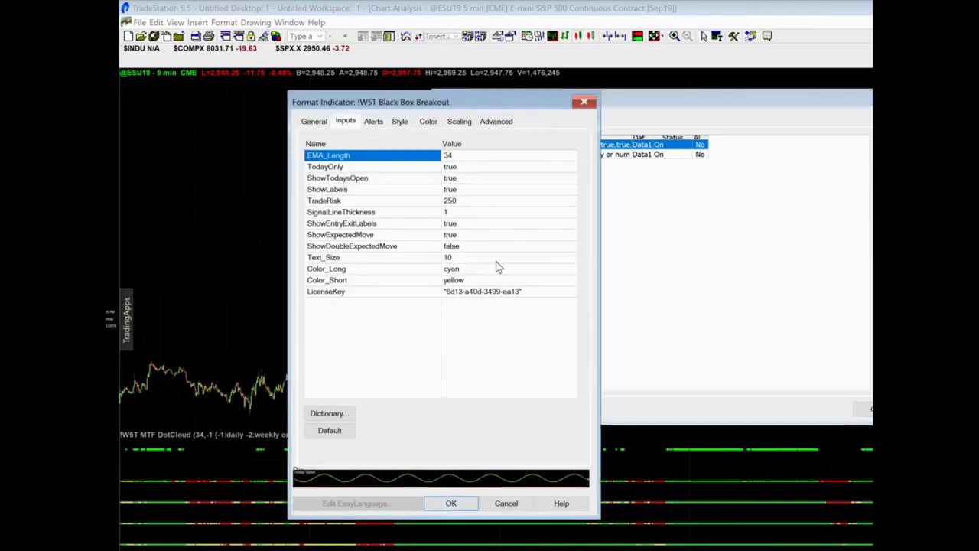
left_click(523, 294)
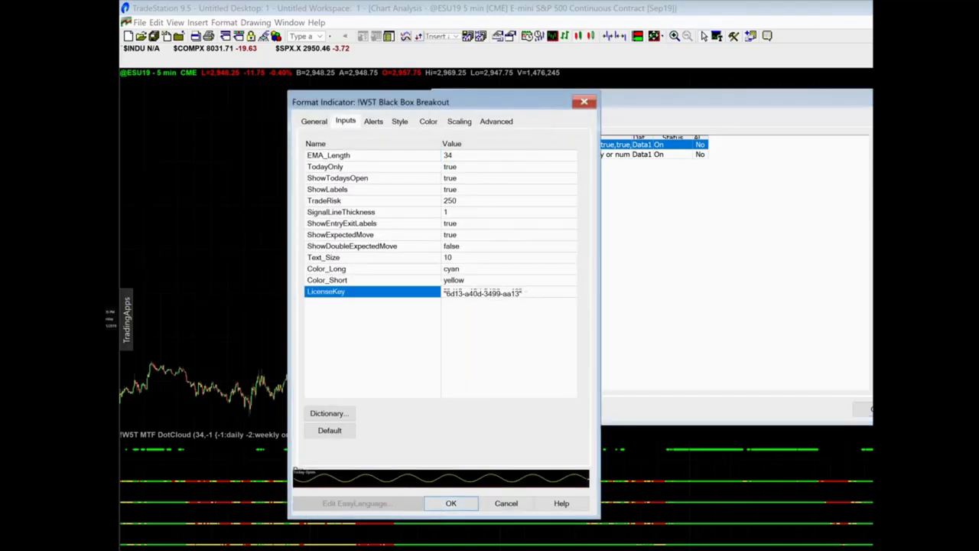
key("BackSpace")
key("BackSpace")
key("BackSpace")
key("BackSpace")
key("BackSpace")
key("BackSpace")
key("BackSpace")
key("BackSpace")
key("BackSpace")
key("BackSpace")
key("BackSpace")
key("BackSpace")
key("BackSpace")
key("BackSpace")
key("BackSpace")
key("BackSpace")
key("BackSpace")
key("BackSpace")
key("BackSpace")
key("BackSpace")
Step: Confirm the licence key, review MTF DotCloud's General and Inputs settings, and close the technique list
left_click(451, 502)
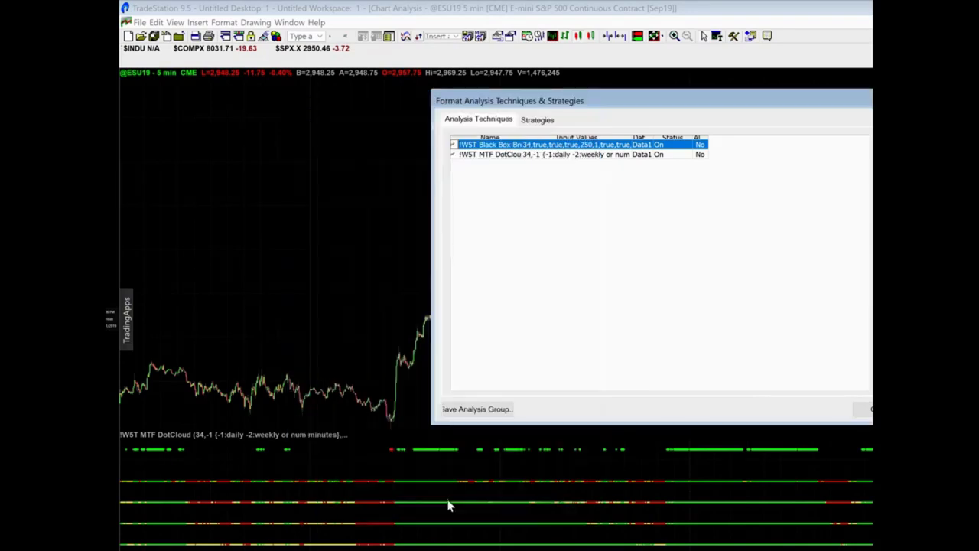
left_click(581, 157)
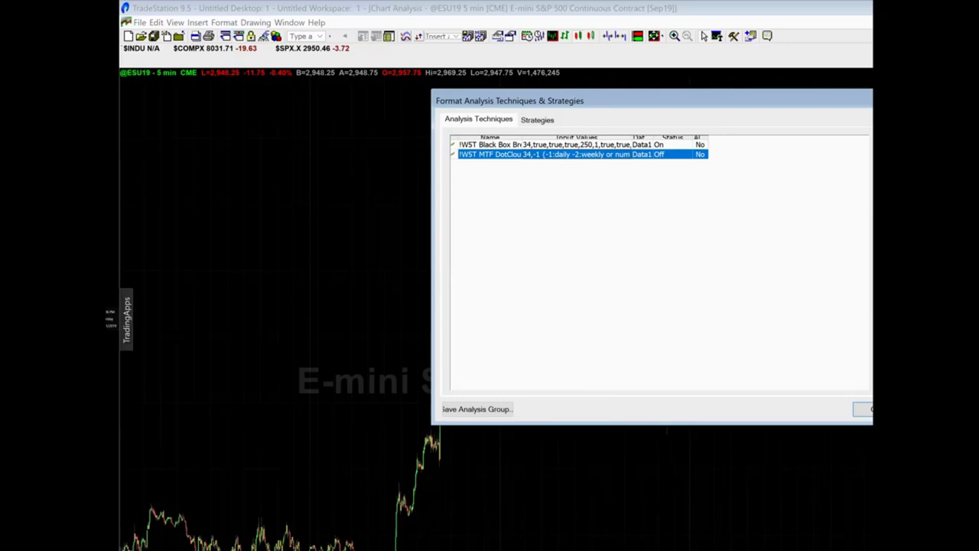
double_click(665, 156)
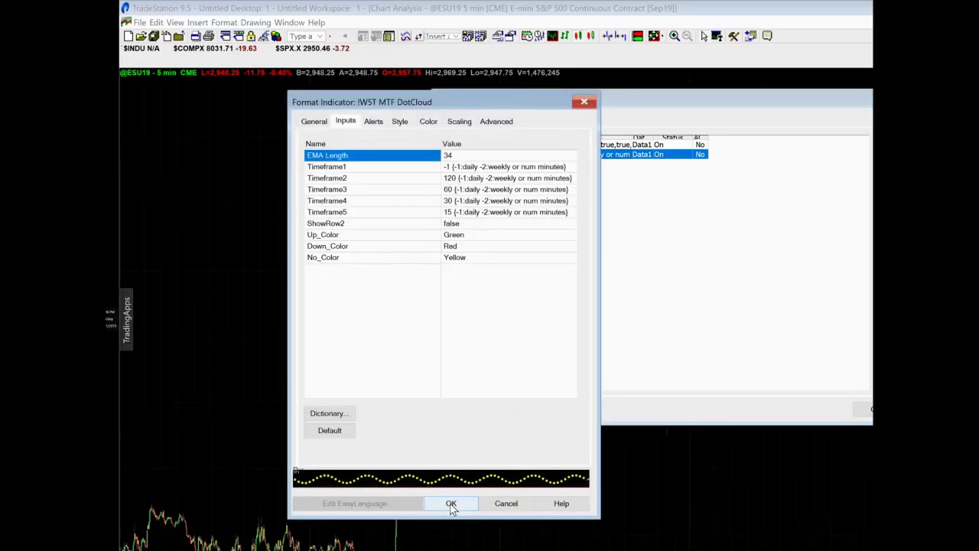
left_click(315, 122)
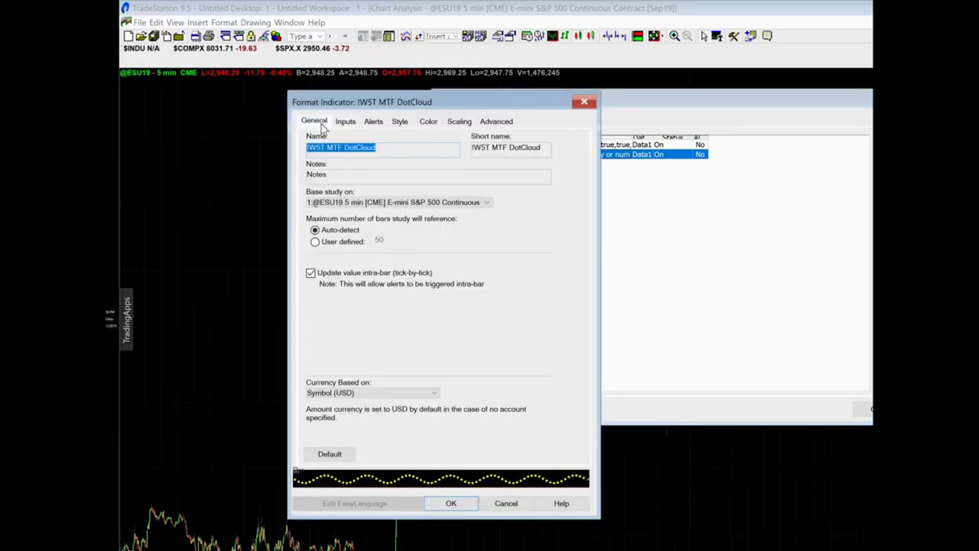
left_click(343, 124)
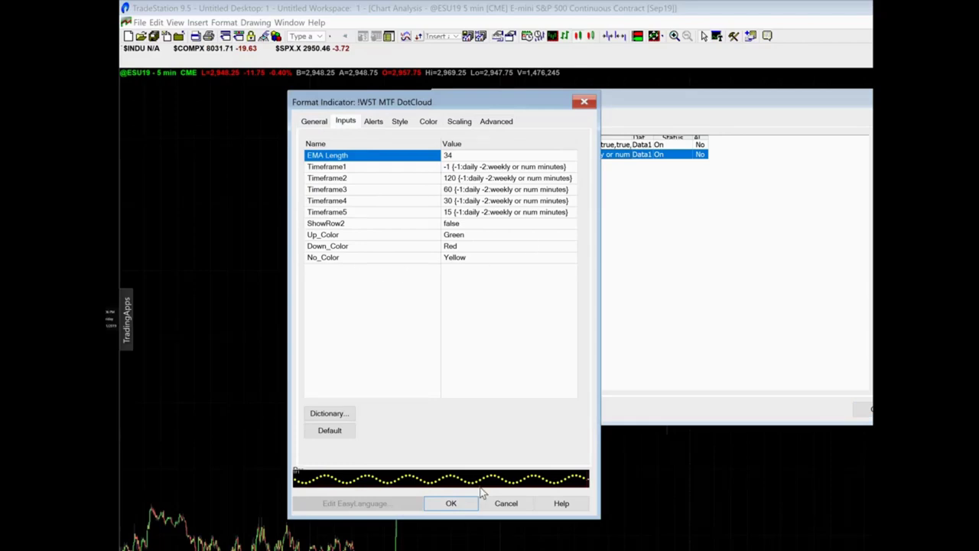
left_click(452, 504)
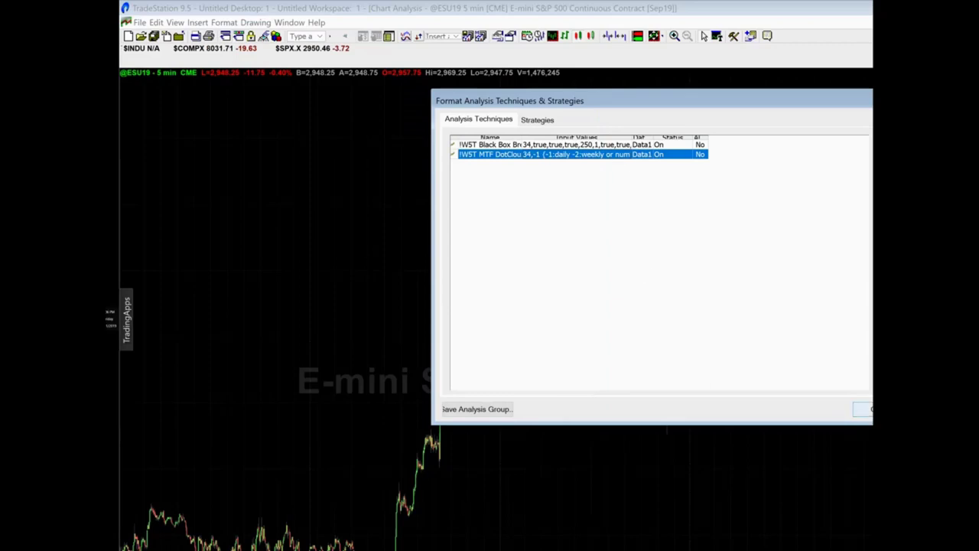
key("Return")
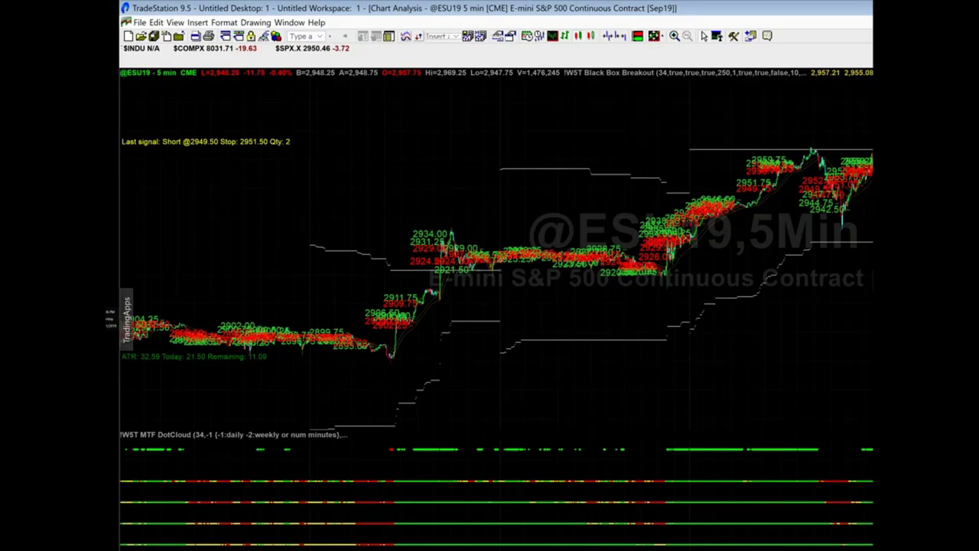
key("Up")
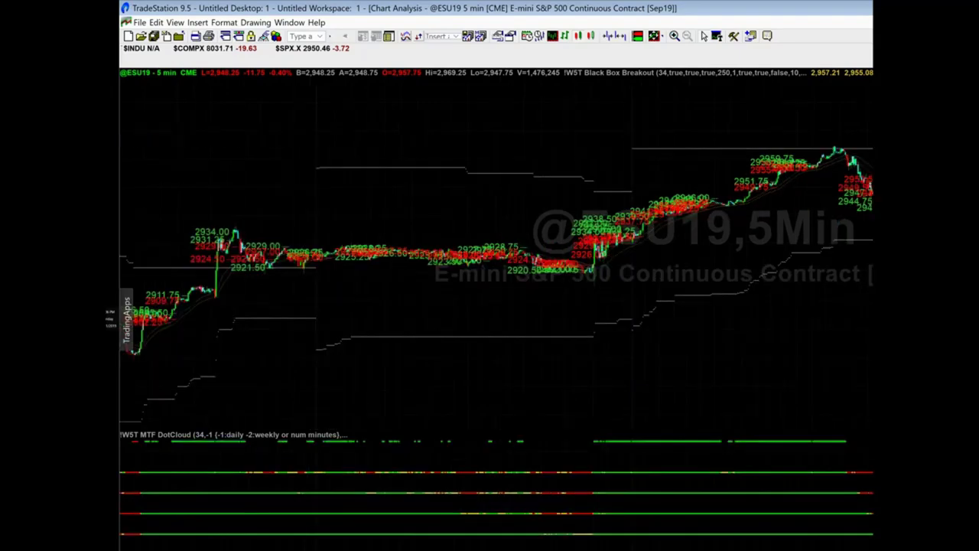
key("Up")
key("Up")
key("Up")
key("Up")
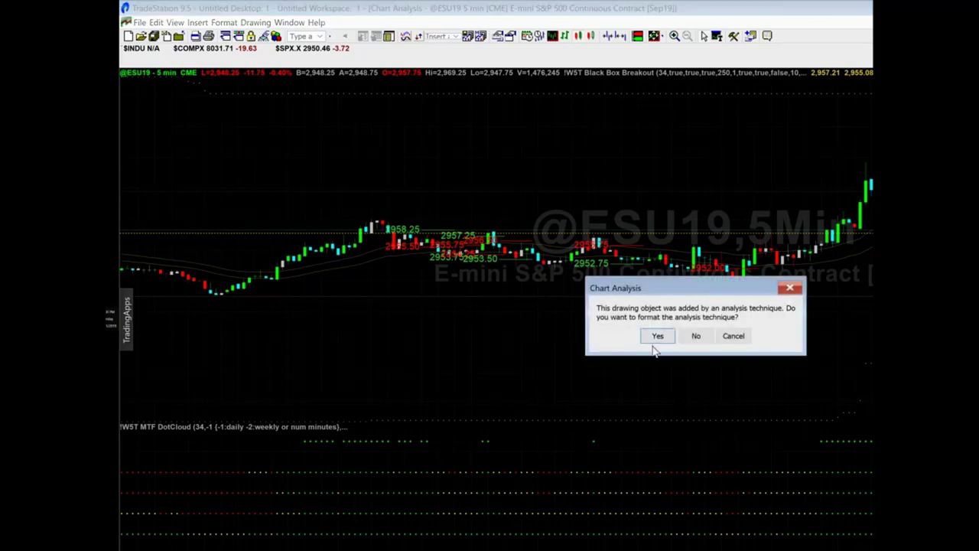
Step: Change the Black Box Breakout Text_Size input from 10 to 6
left_click(656, 338)
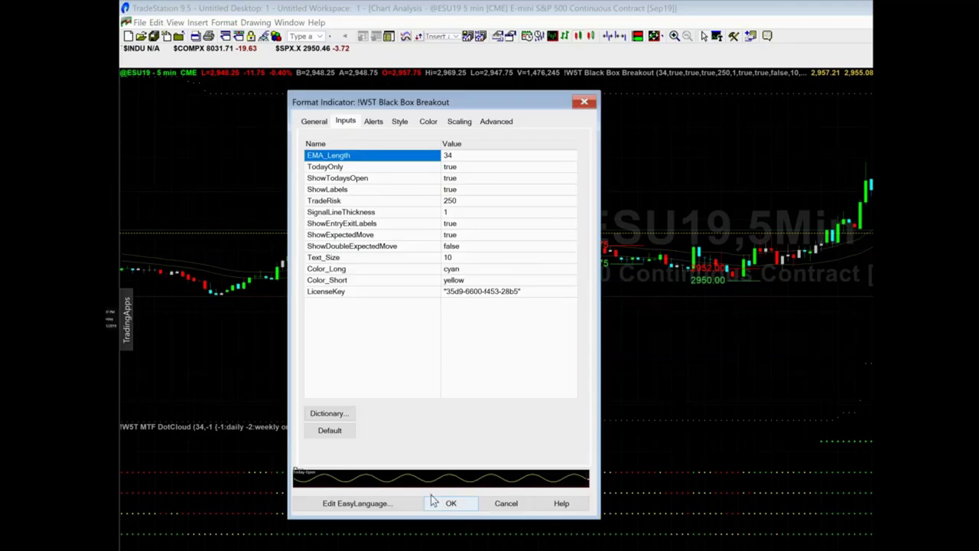
left_click(451, 259)
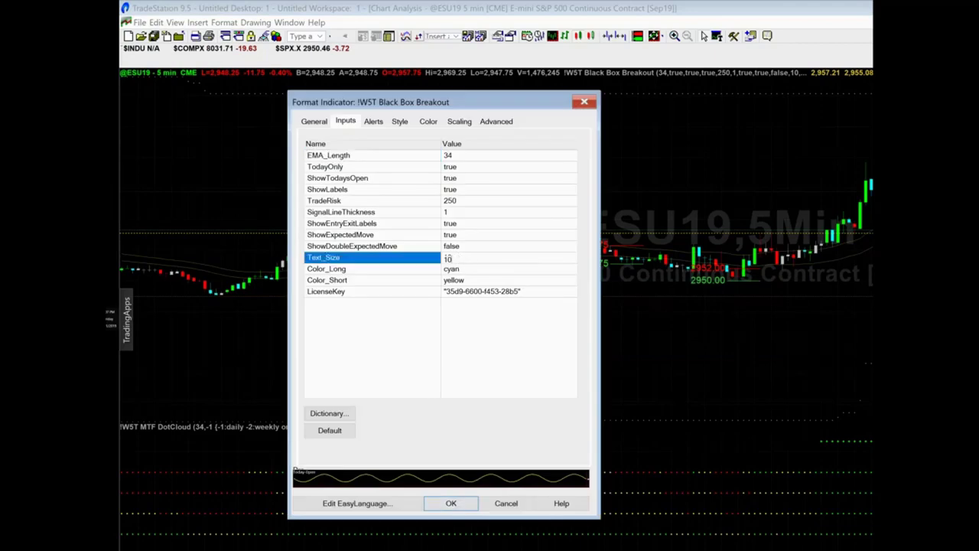
key("BackSpace")
key("BackSpace")
type("6")
left_click(448, 506)
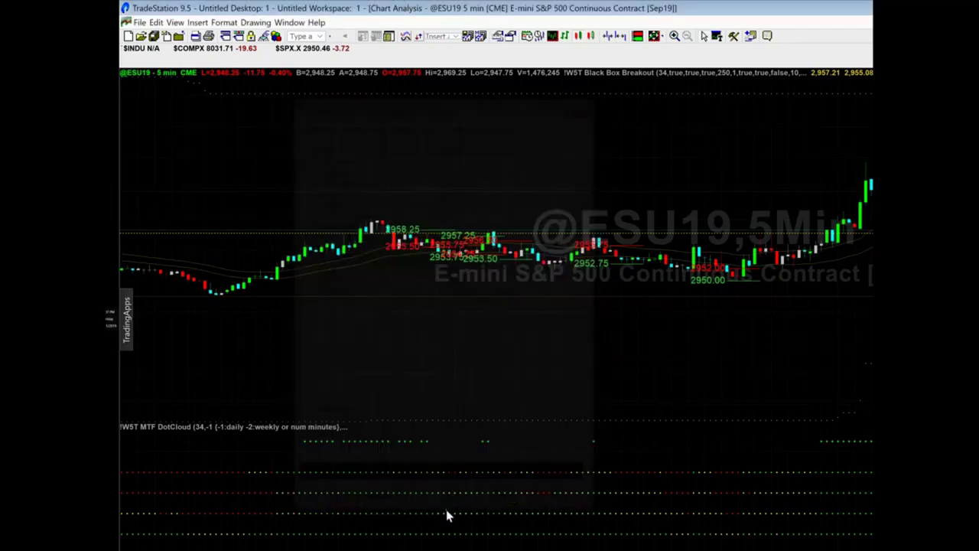